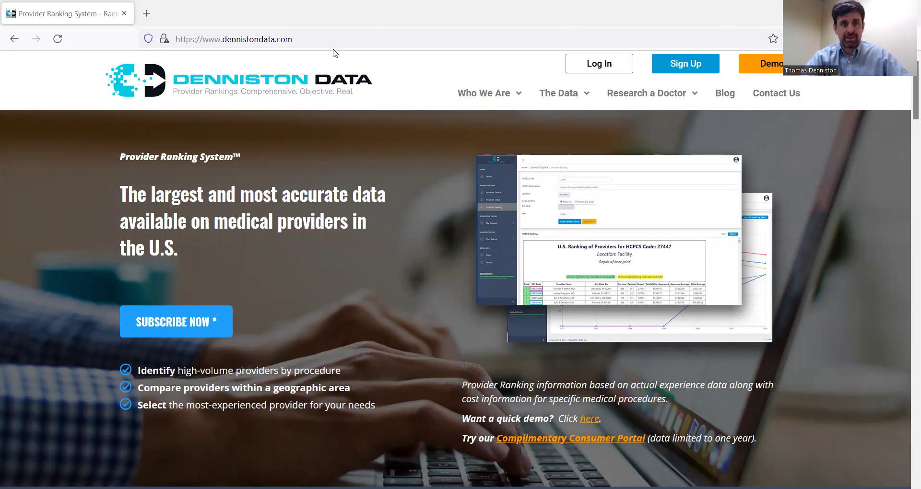
Step: Open the Complimentary Consumer Portal from the Denniston Data home page
{"action": "left_click", "coordinate": [294, 39]}
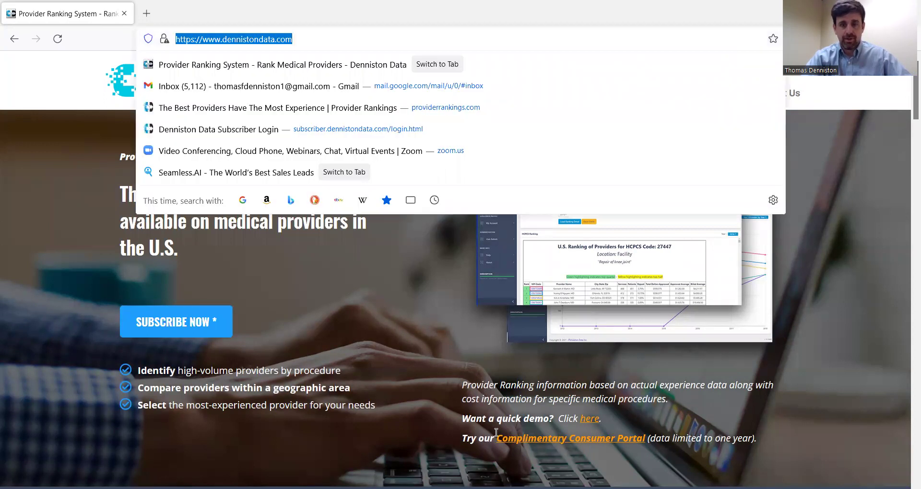
{"action": "left_click", "coordinate": [513, 438]}
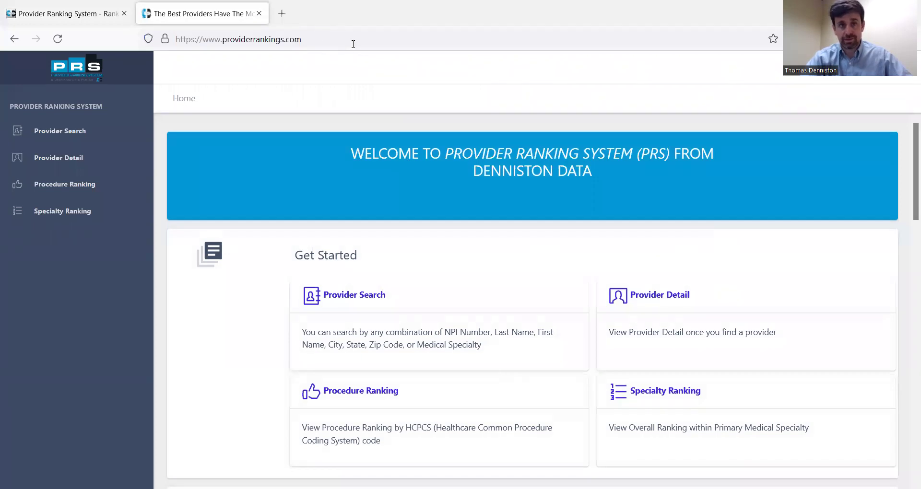
{"action": "left_click", "coordinate": [354, 42]}
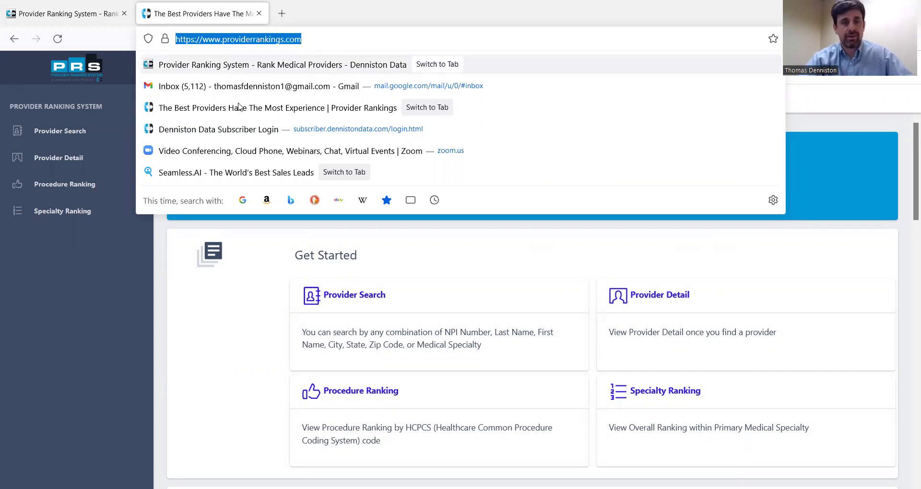
{"action": "left_click", "coordinate": [223, 302]}
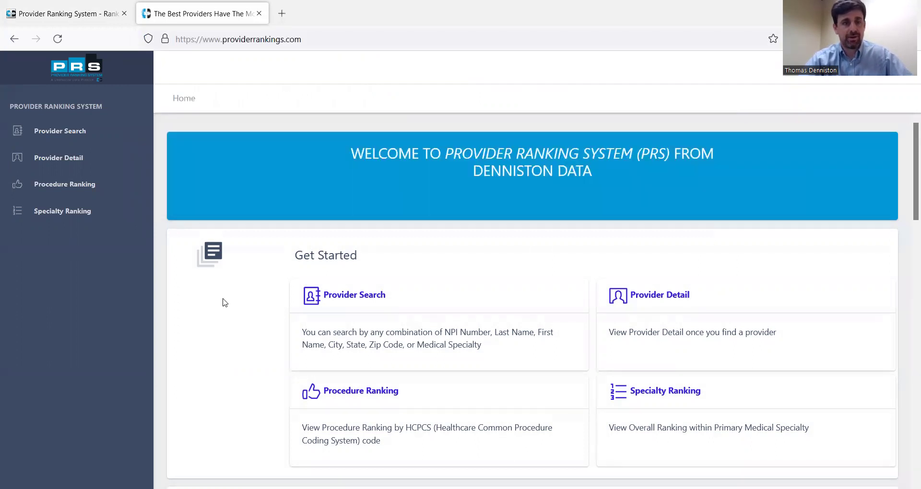
Step: Look through the portal's Provider Search, Provider Detail, Procedure Ranking and Specialty Ranking pages
{"action": "left_click", "coordinate": [70, 135]}
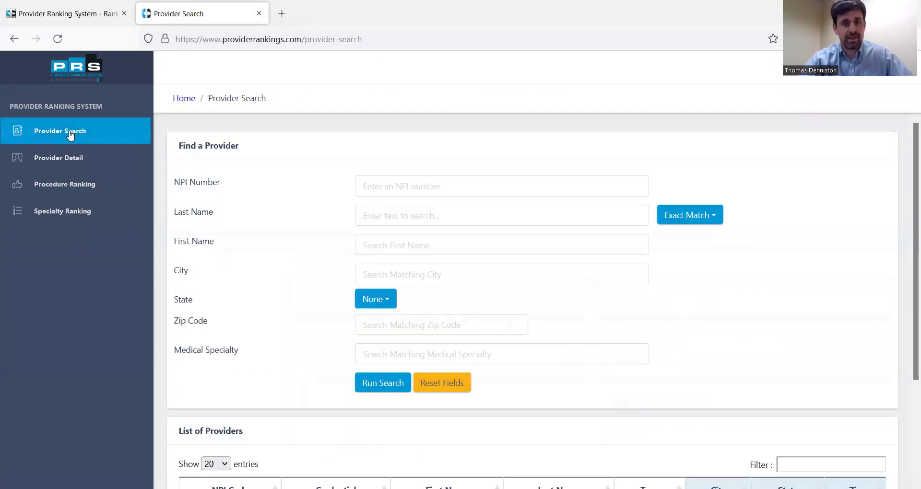
{"action": "left_click", "coordinate": [64, 158]}
{"action": "left_click", "coordinate": [62, 184]}
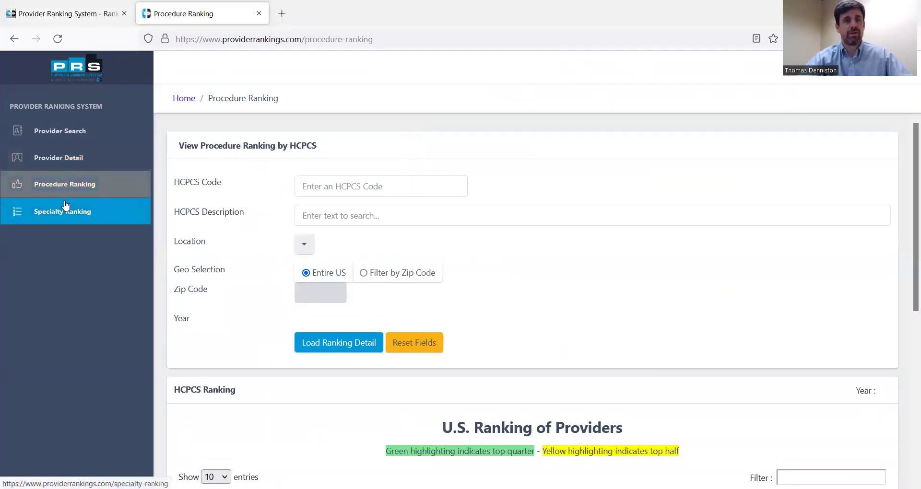
{"action": "left_click", "coordinate": [66, 205]}
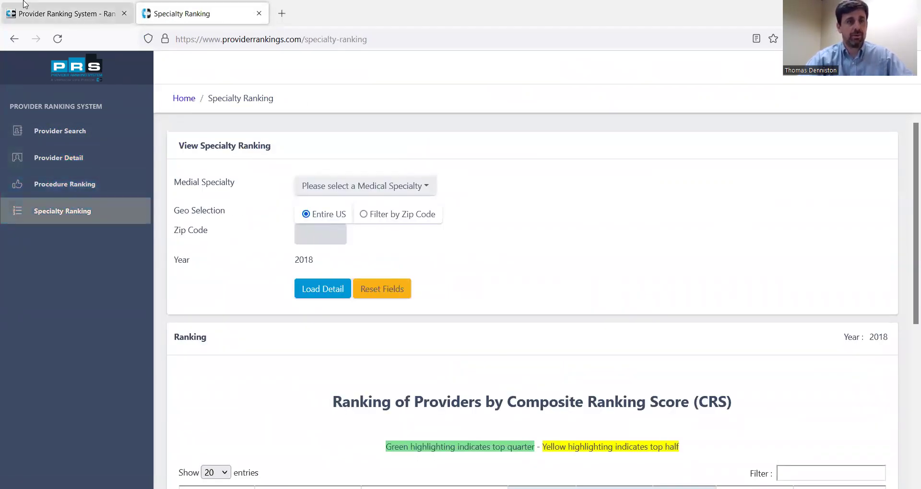
Step: Return to the Denniston Data site and log in as a subscriber with the saved username and password
{"action": "left_click", "coordinate": [50, 12]}
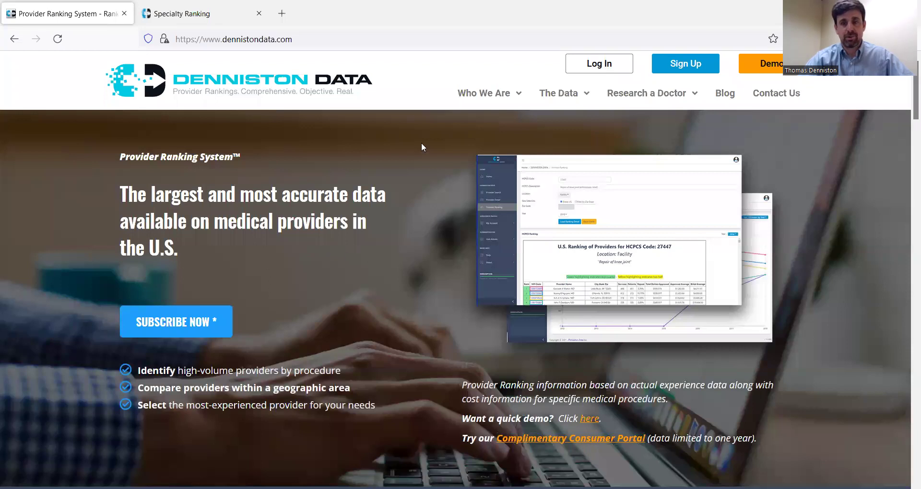
{"action": "left_click", "coordinate": [598, 65]}
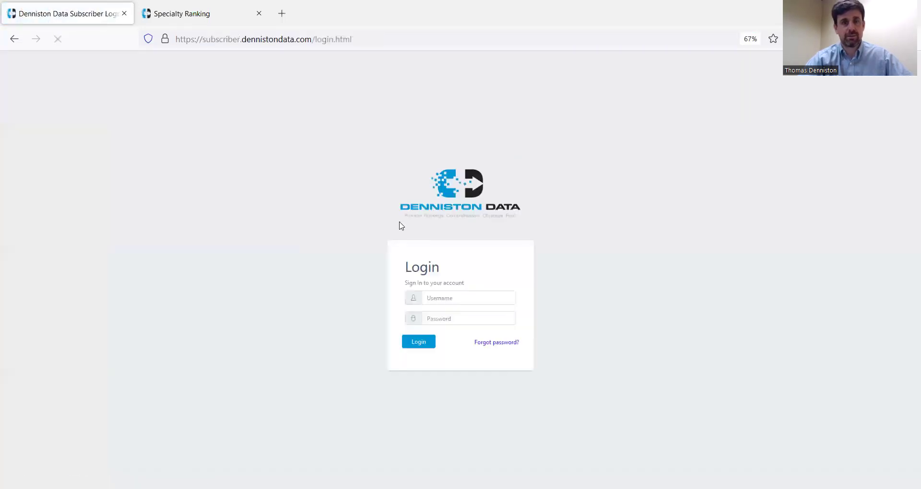
{"action": "left_click", "coordinate": [486, 299]}
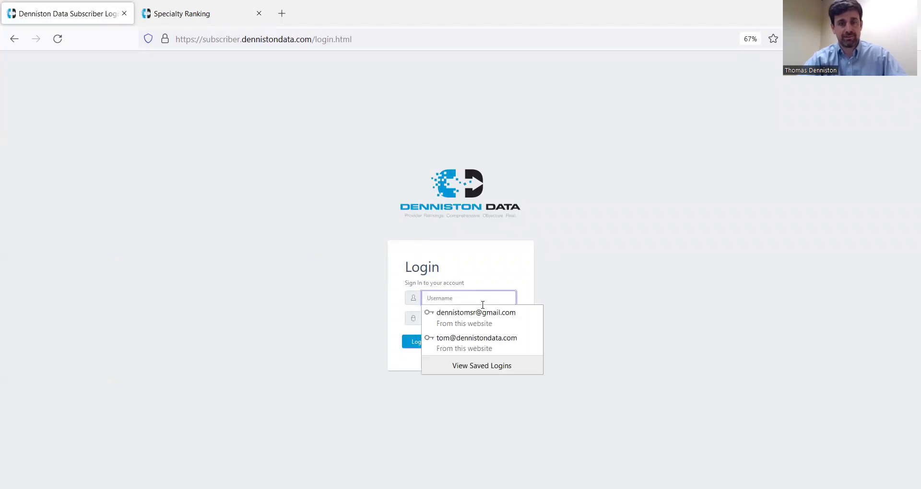
{"action": "left_click", "coordinate": [472, 341]}
{"action": "left_click", "coordinate": [409, 343]}
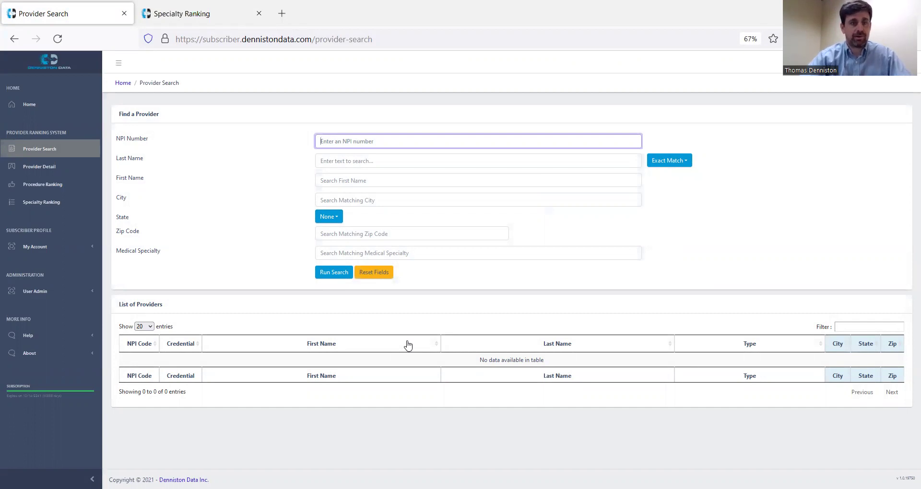
Step: Open the subscriber Procedure Ranking page and search the HCPCS descriptions for "arthroplasty", cancelling the location selection
{"action": "left_click", "coordinate": [70, 188]}
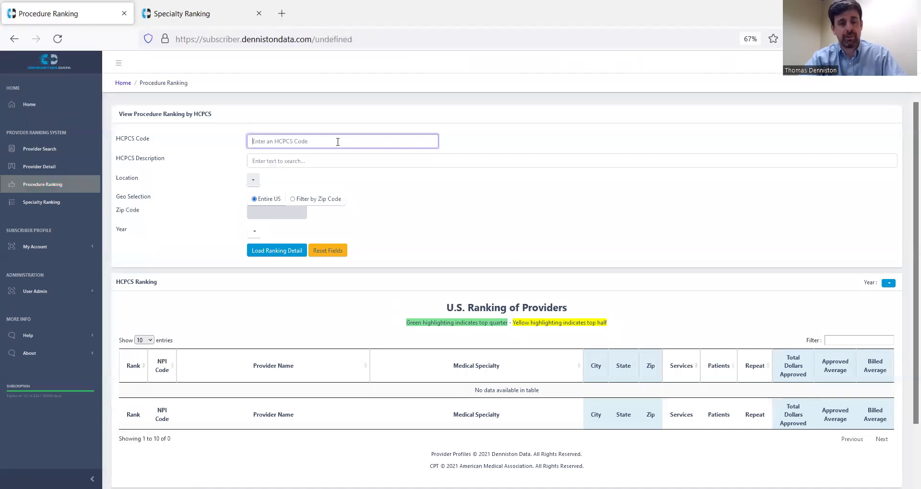
{"action": "key", "text": "Tab"}
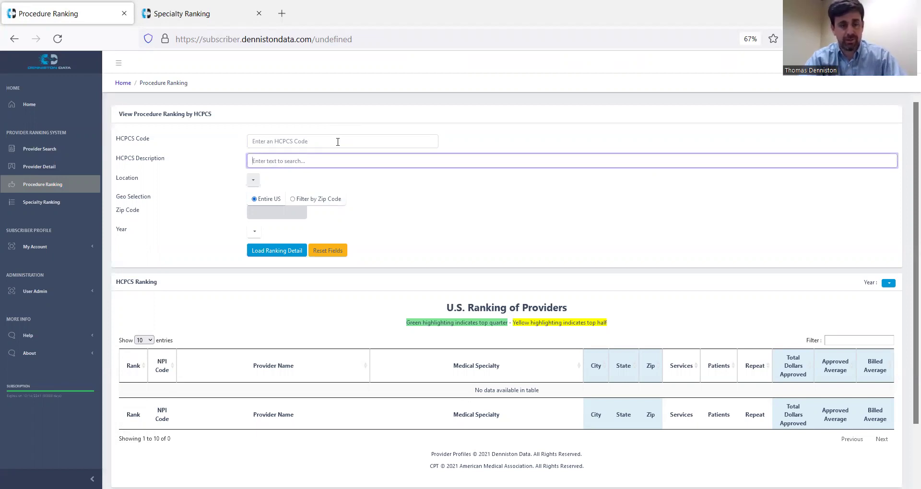
{"action": "type", "text": "arthroplasty"}
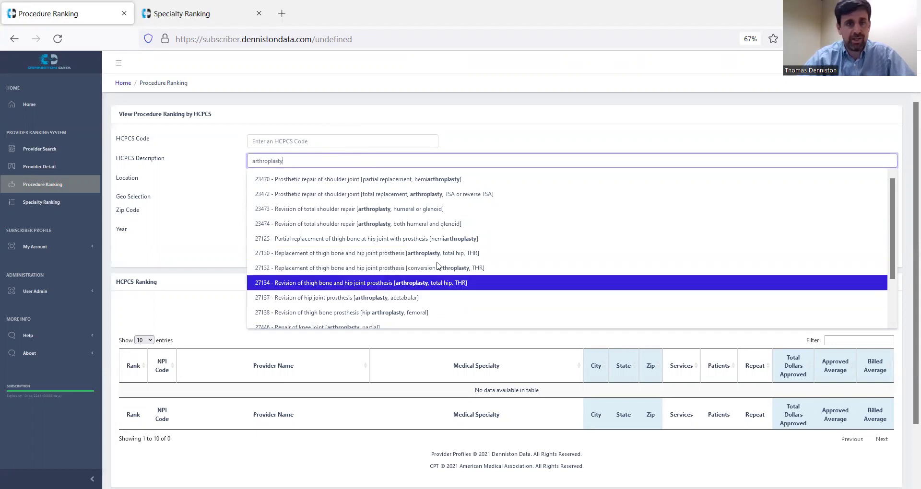
{"action": "left_click", "coordinate": [351, 143]}
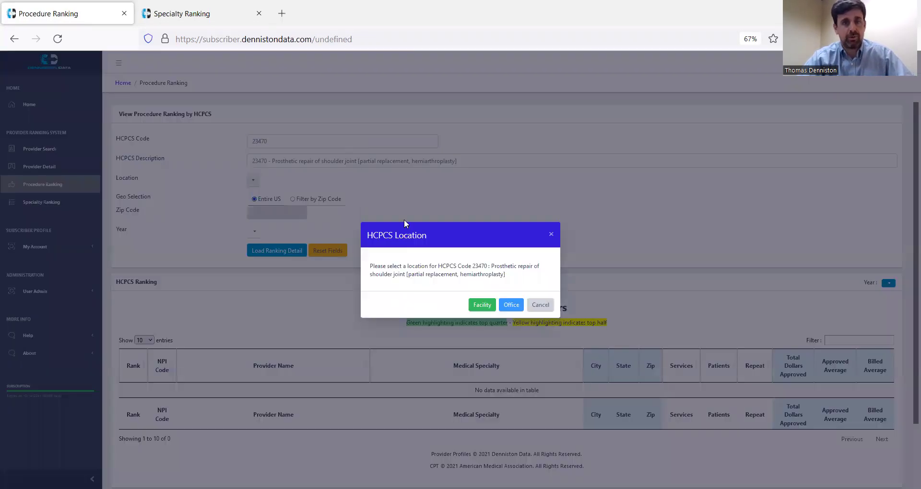
{"action": "left_click", "coordinate": [542, 305]}
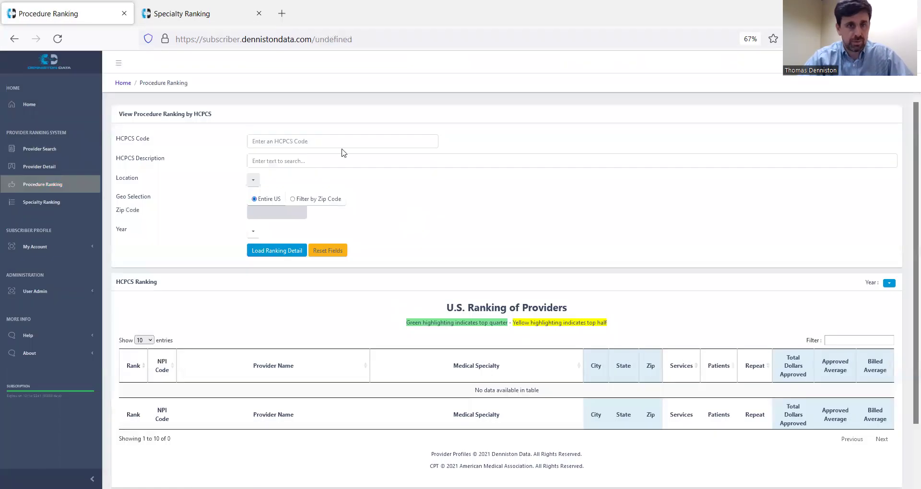
Step: Load the nationwide ranking for HCPCS code 27447 at the Facility location and check how many providers are ranked
{"action": "left_click", "coordinate": [350, 141]}
{"action": "type", "text": "2744"}
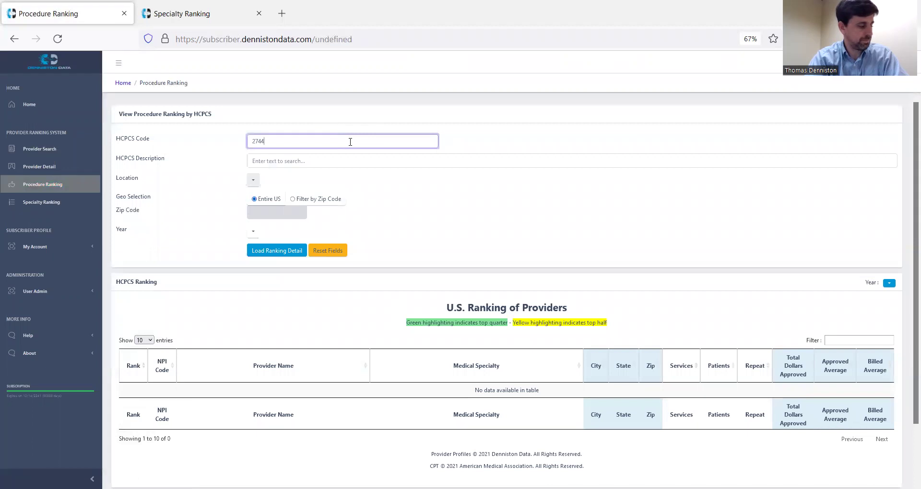
{"action": "type", "text": "7"}
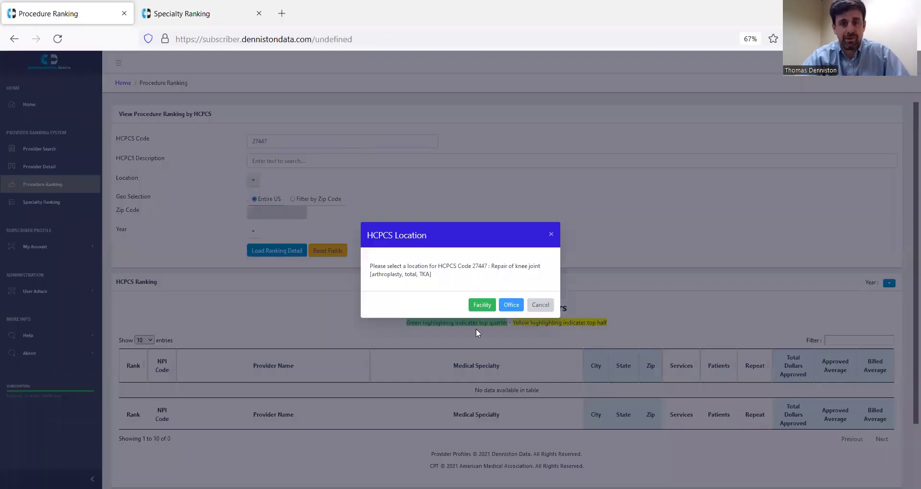
{"action": "left_click", "coordinate": [483, 305]}
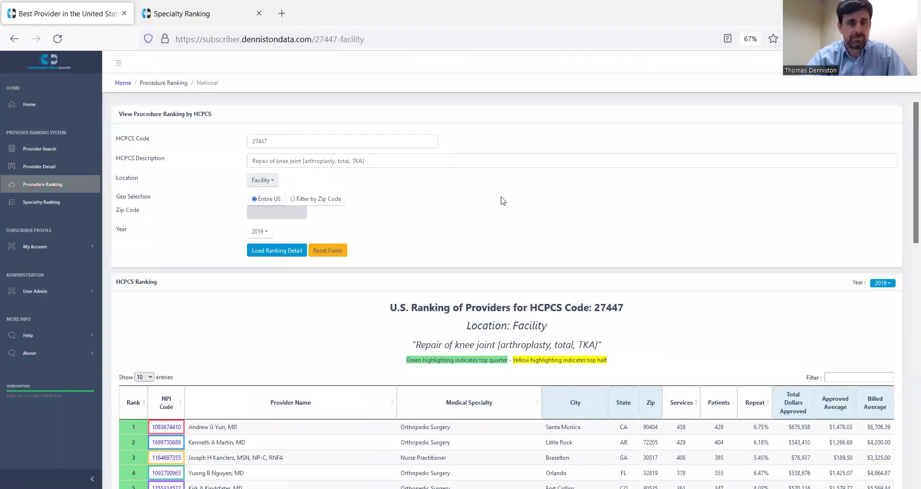
{"action": "scroll", "coordinate": [731, 367], "scroll_direction": "down", "scroll_amount": 2}
{"action": "scroll", "coordinate": [730, 367], "scroll_direction": "down", "scroll_amount": 5}
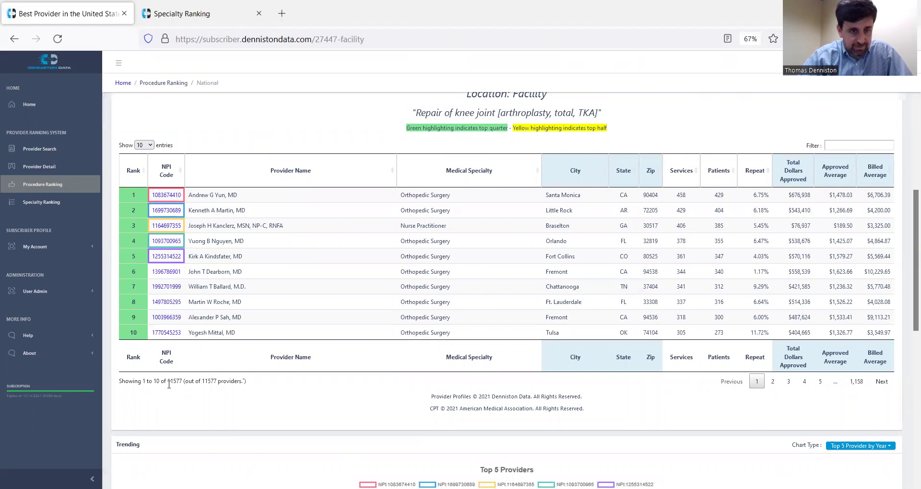
{"action": "left_click_drag", "start_coordinate": [168, 382], "coordinate": [185, 382]}
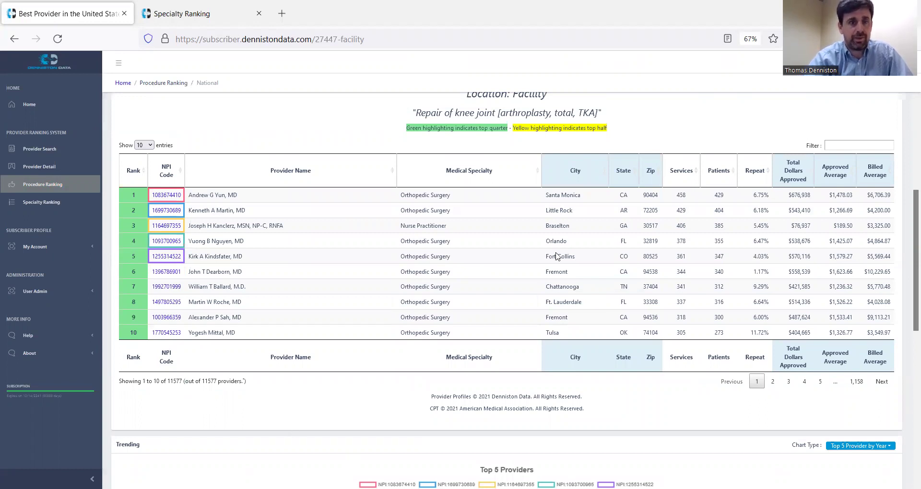
Step: Restrict the procedure ranking to zip code prefix 100 and reload the ranking detail
{"action": "scroll", "coordinate": [552, 336], "scroll_direction": "up", "scroll_amount": 3}
{"action": "scroll", "coordinate": [545, 394], "scroll_direction": "up", "scroll_amount": 2}
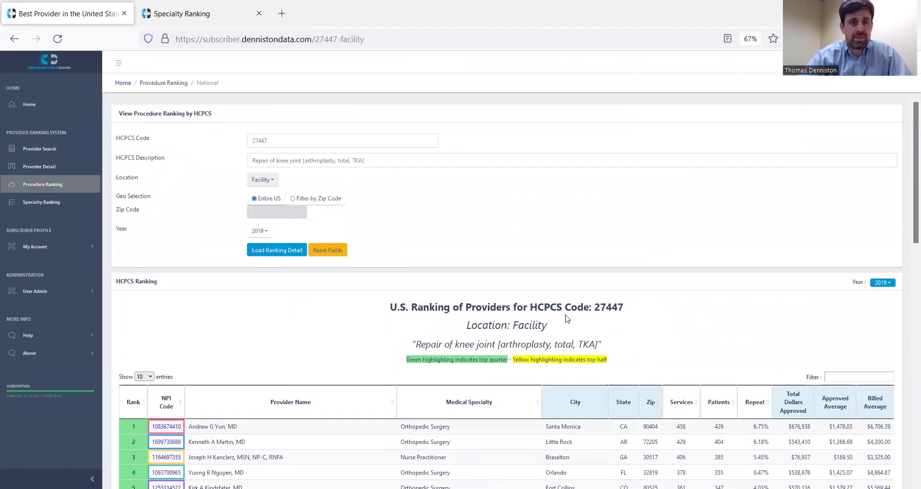
{"action": "left_click", "coordinate": [329, 201]}
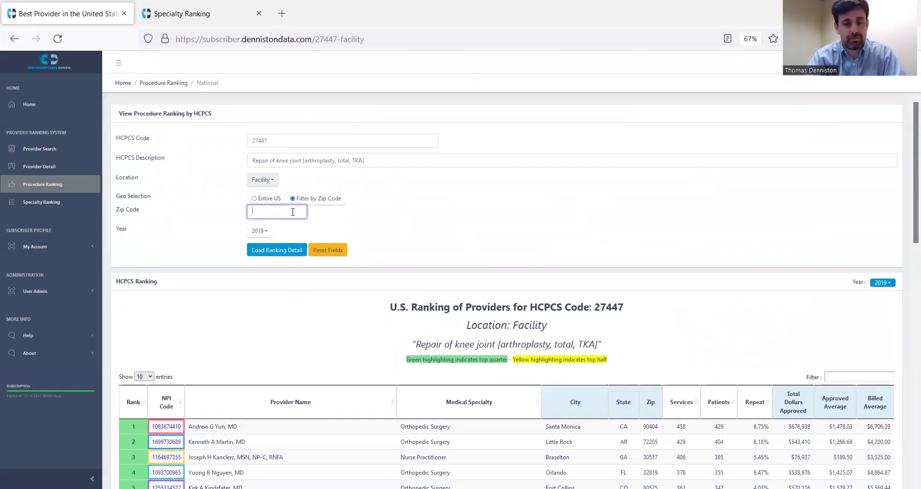
{"action": "type", "text": "100"}
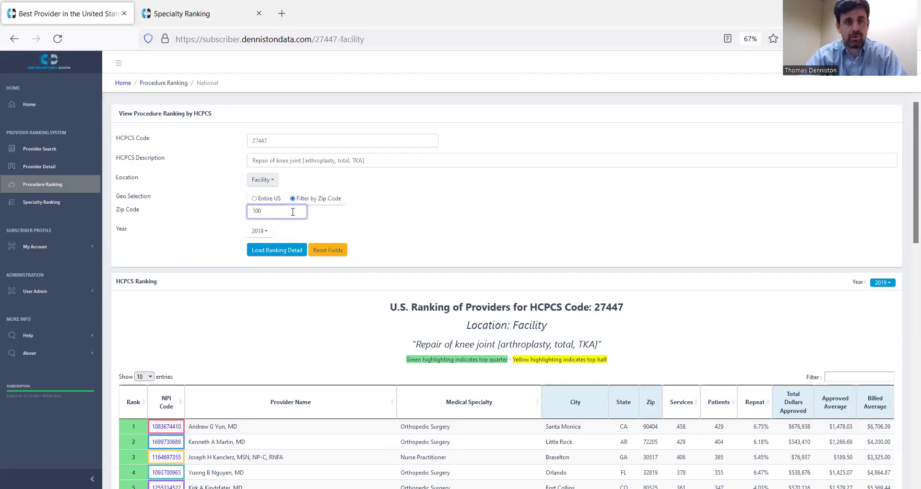
{"action": "left_click", "coordinate": [296, 251]}
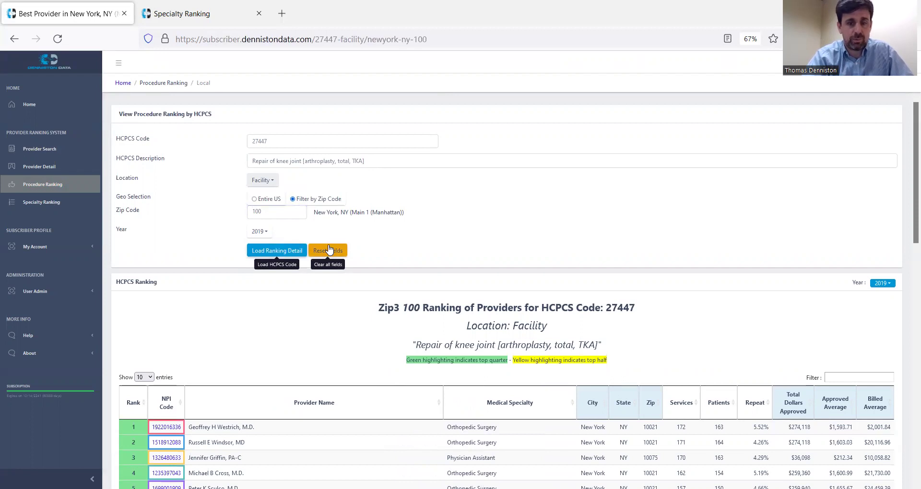
Step: Set the local ranking table to show 100 entries
{"action": "scroll", "coordinate": [742, 378], "scroll_direction": "down", "scroll_amount": 4}
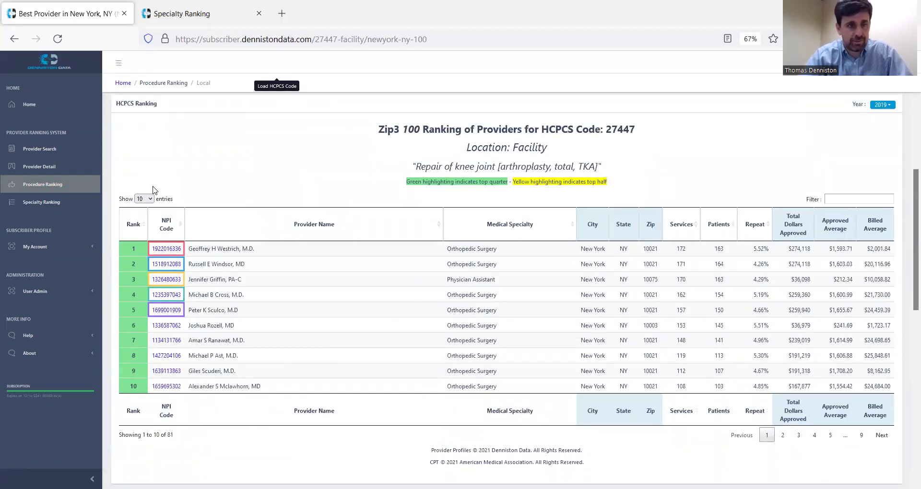
{"action": "left_click", "coordinate": [145, 199]}
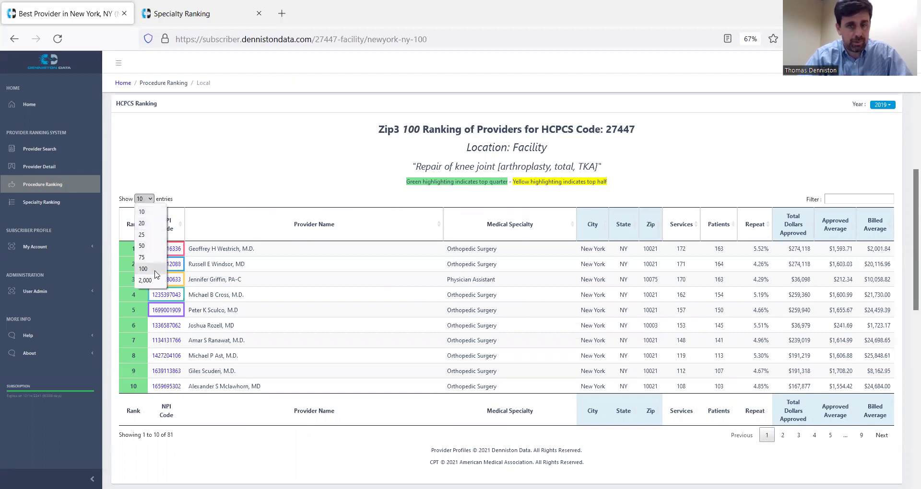
{"action": "left_click", "coordinate": [143, 269]}
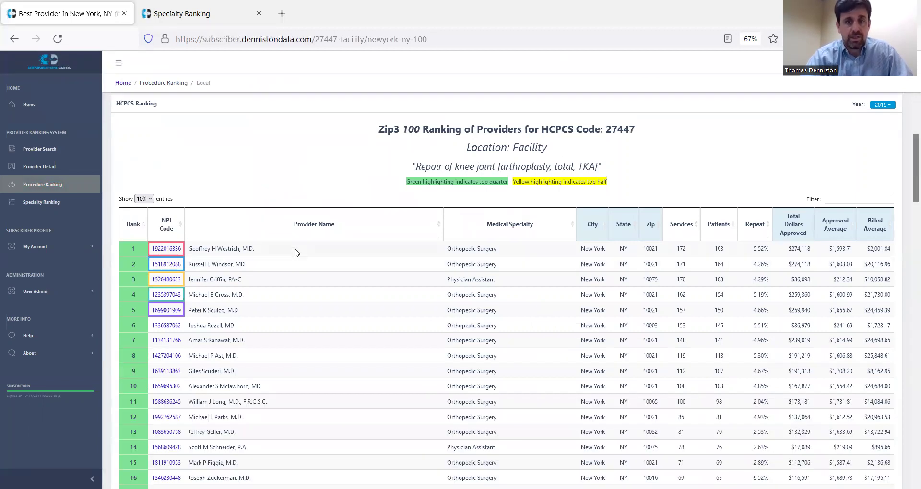
{"action": "scroll", "coordinate": [639, 388], "scroll_direction": "down", "scroll_amount": 1}
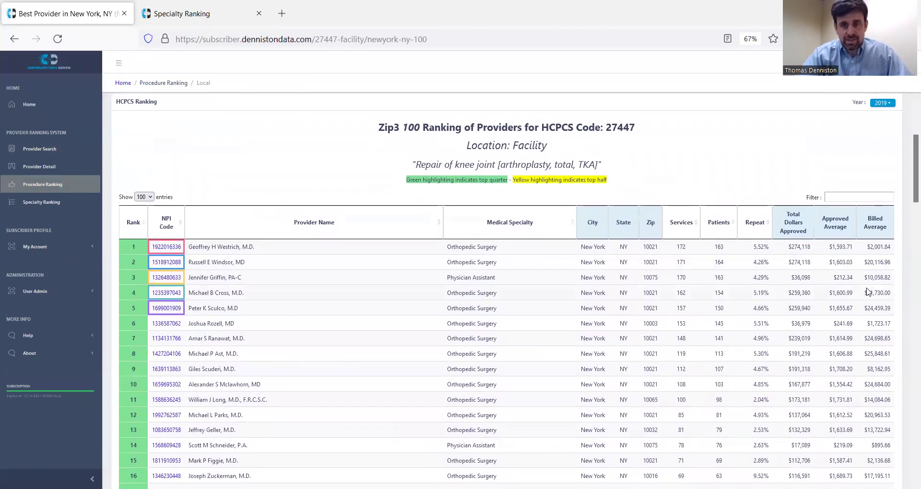
Step: Filter the ranking table by 1002 and clear the filter again
{"action": "left_click", "coordinate": [859, 197]}
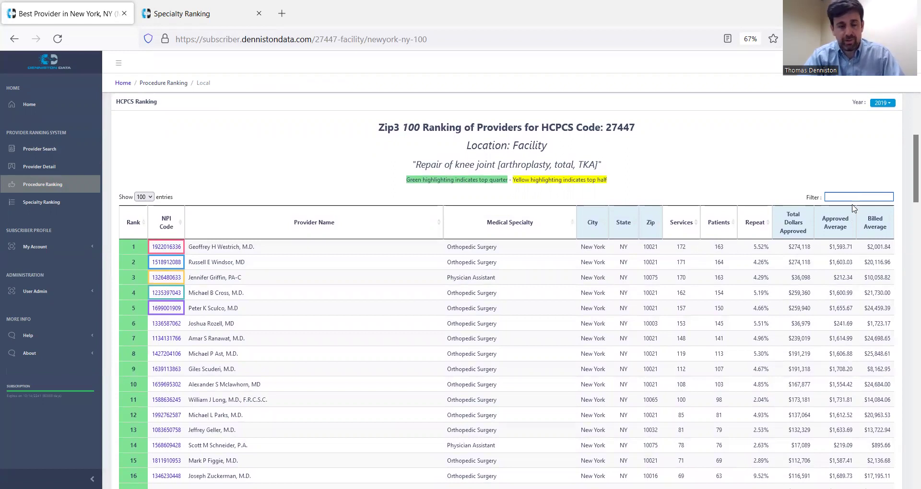
{"action": "type", "text": "100"}
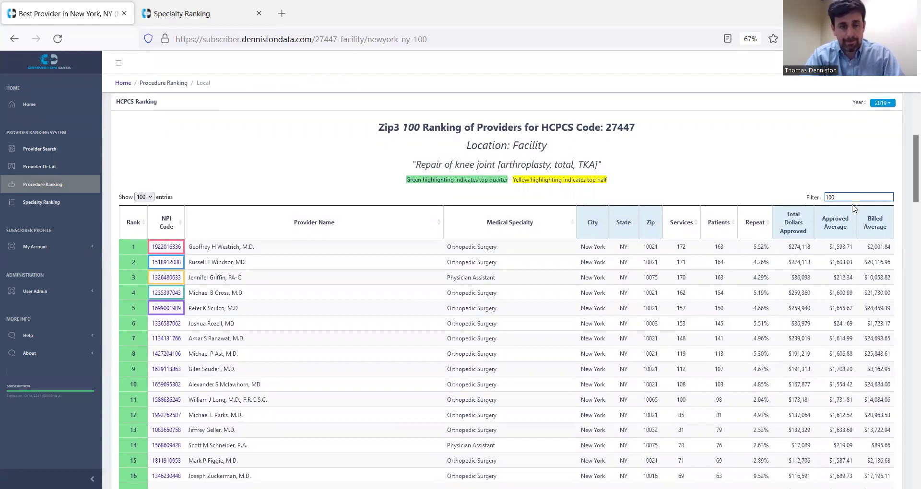
{"action": "type", "text": "2"}
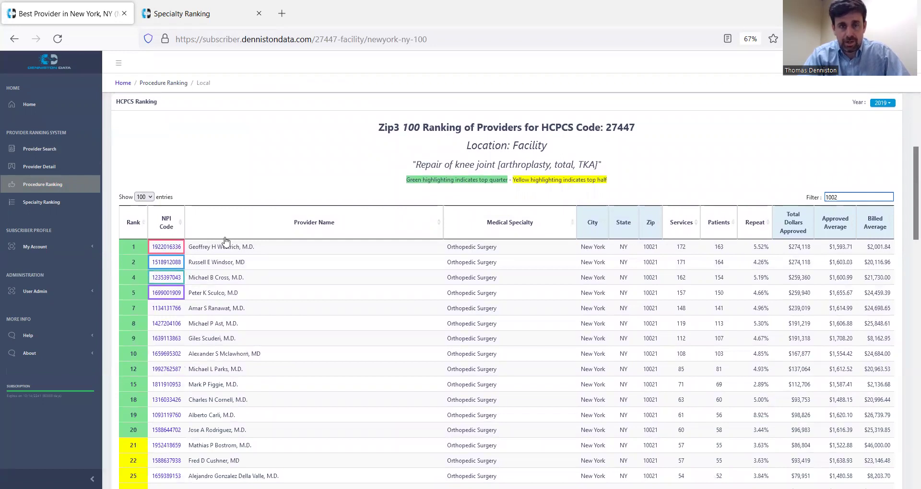
{"action": "double_click", "coordinate": [844, 197]}
{"action": "key", "text": "BackSpace"}
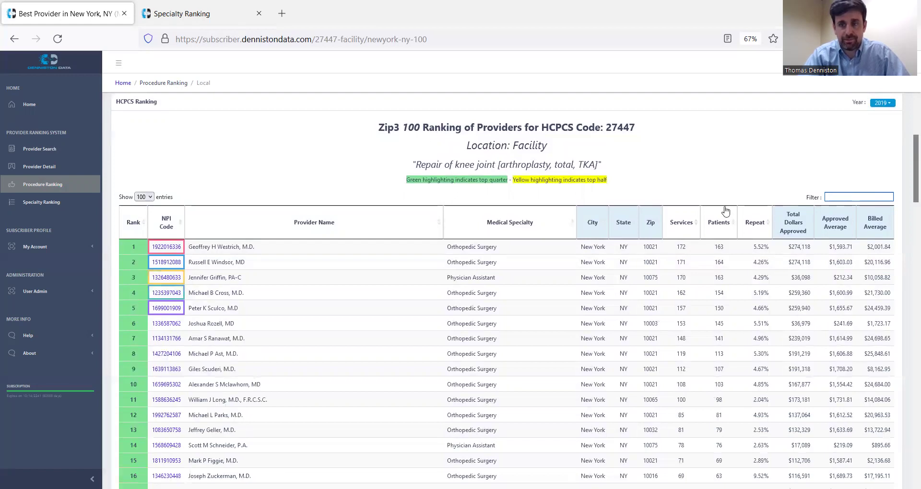
Step: Sort the ranking table by zip code, followed by medical specialty
{"action": "left_click", "coordinate": [643, 229]}
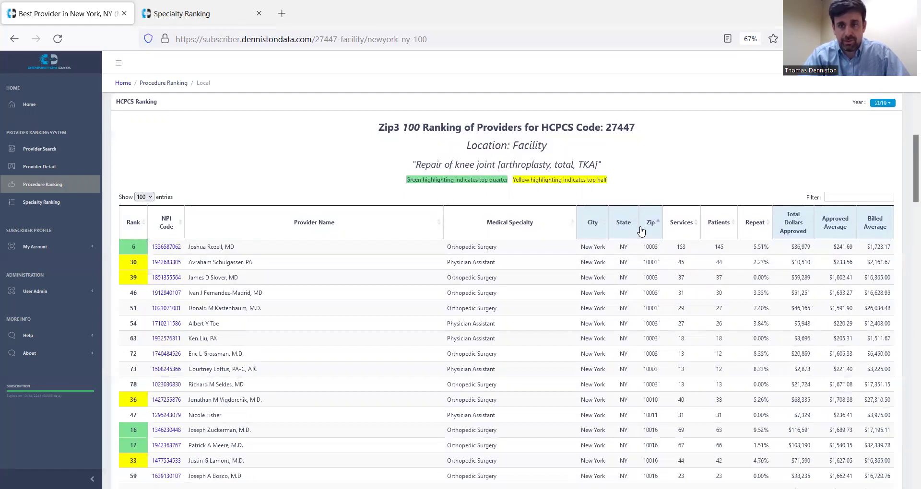
{"action": "left_click", "coordinate": [551, 221]}
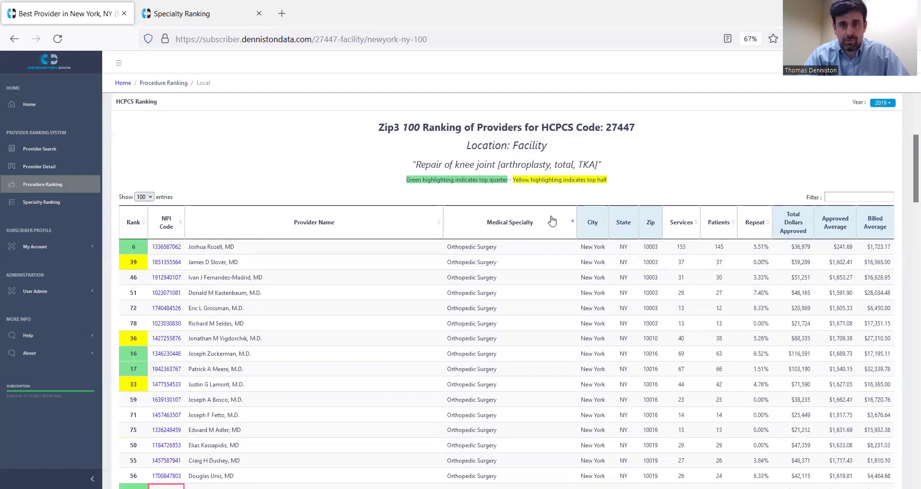
Step: Sort the local ranking table by provider name and by NPI code
{"action": "left_click", "coordinate": [359, 219]}
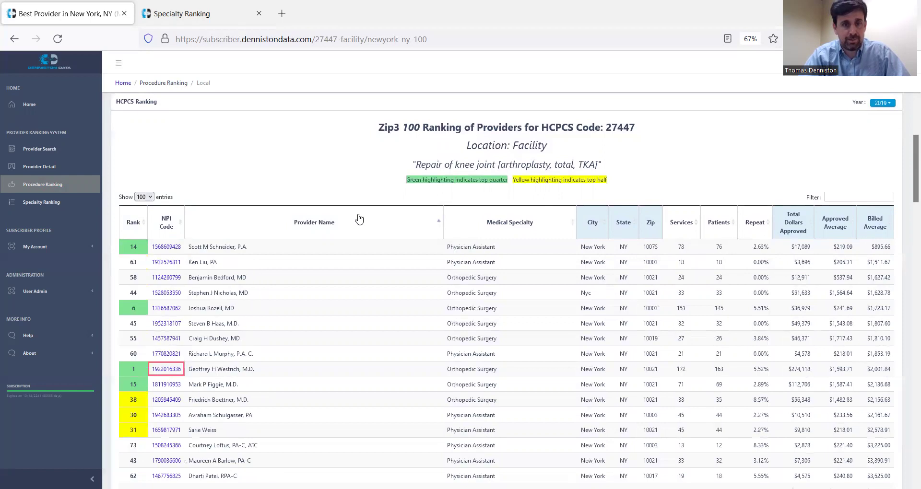
{"action": "left_click", "coordinate": [168, 232]}
{"action": "left_click", "coordinate": [287, 235]}
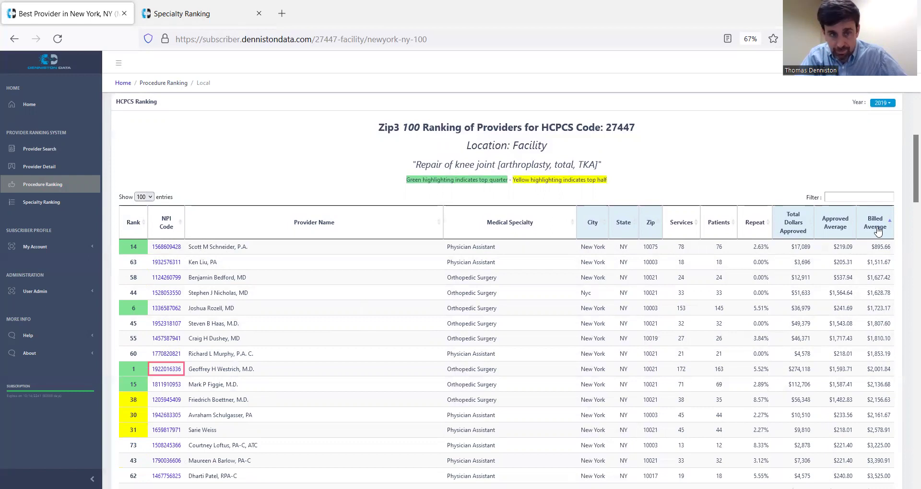
Step: Sort the ranking table by billed average, descending and back to ascending, and open the first listed provider's detail page
{"action": "left_click", "coordinate": [878, 231]}
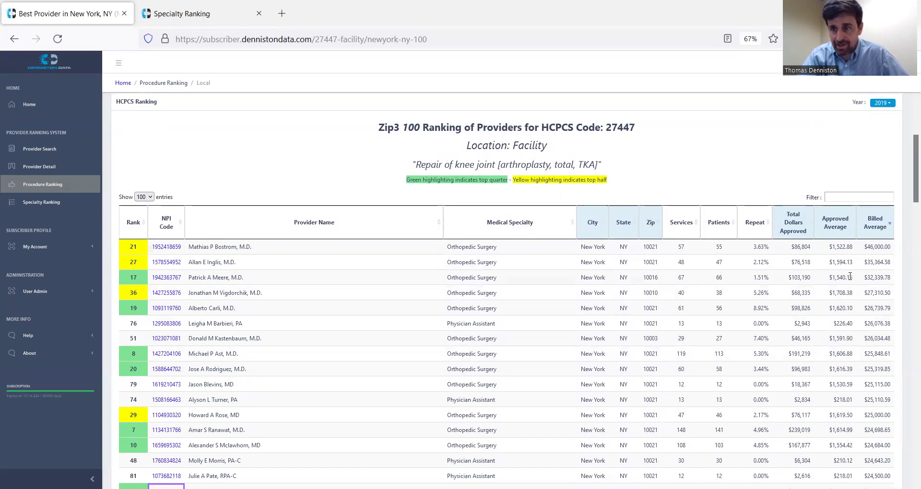
{"action": "left_click", "coordinate": [872, 231]}
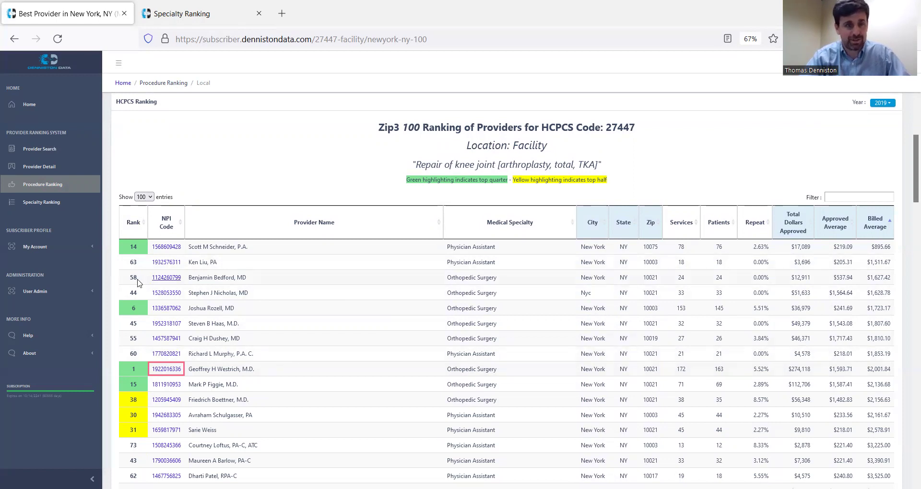
{"action": "left_click", "coordinate": [168, 247]}
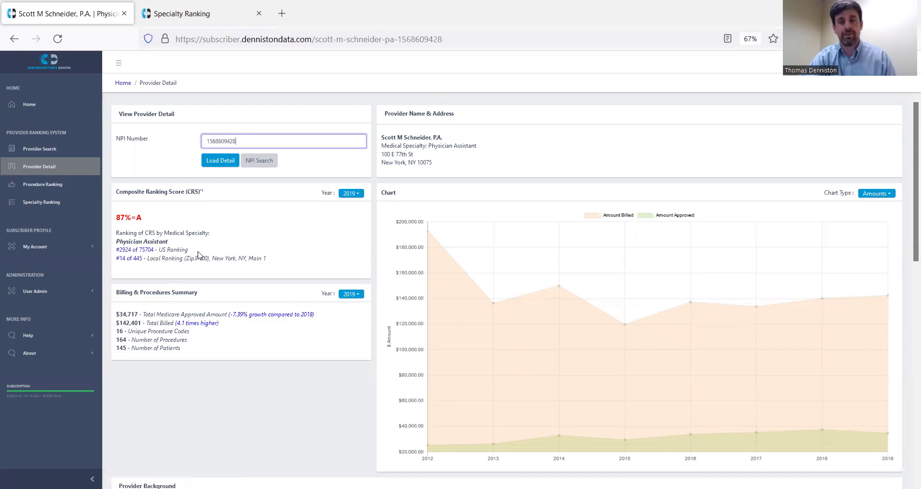
Step: Highlight the provider's name and address block and the NPI number on the detail page
{"action": "left_click_drag", "start_coordinate": [438, 163], "coordinate": [378, 137]}
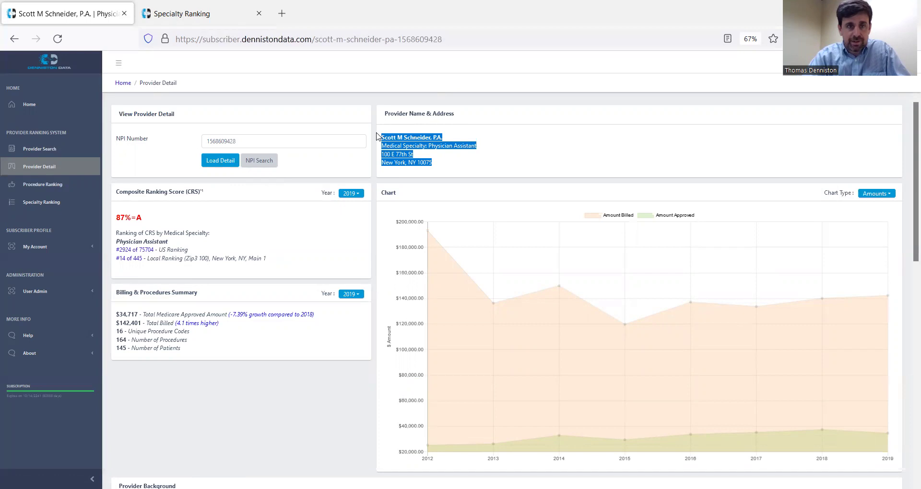
{"action": "left_click_drag", "start_coordinate": [277, 140], "coordinate": [145, 145]}
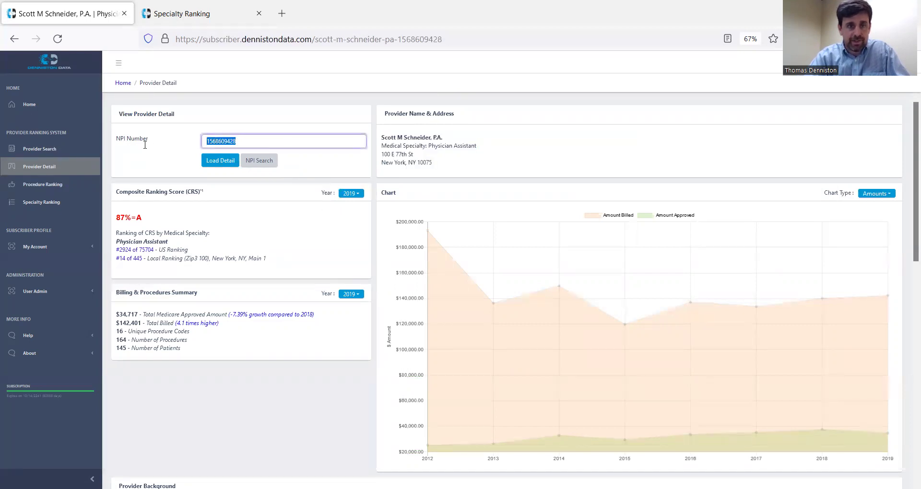
{"action": "left_click", "coordinate": [306, 384]}
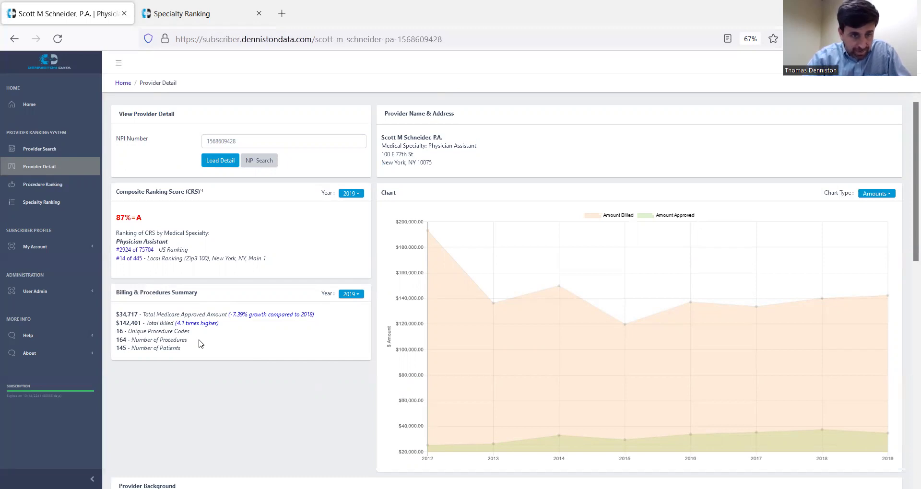
Step: Examine the growth, billed-to-approved ratio, and procedure and patient counts in the Billing & Procedures Summary
{"action": "left_click_drag", "start_coordinate": [317, 315], "coordinate": [178, 325]}
{"action": "left_click", "coordinate": [214, 331]}
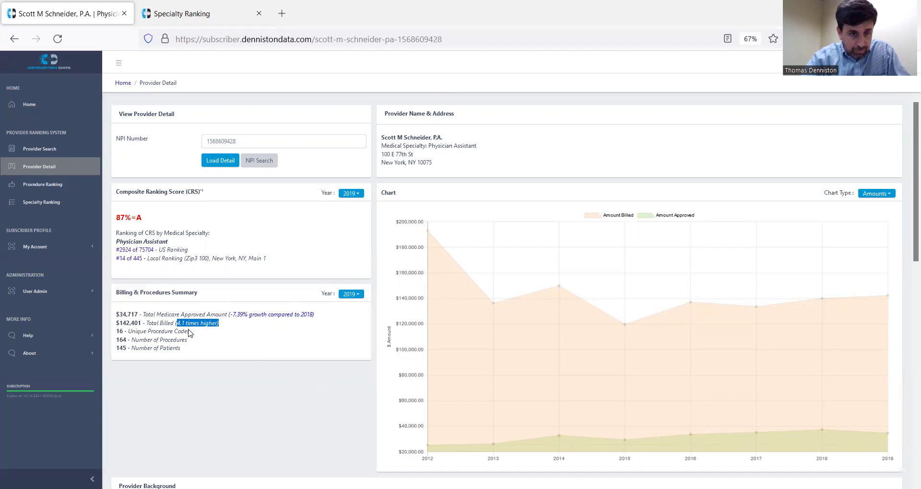
{"action": "left_click", "coordinate": [196, 347]}
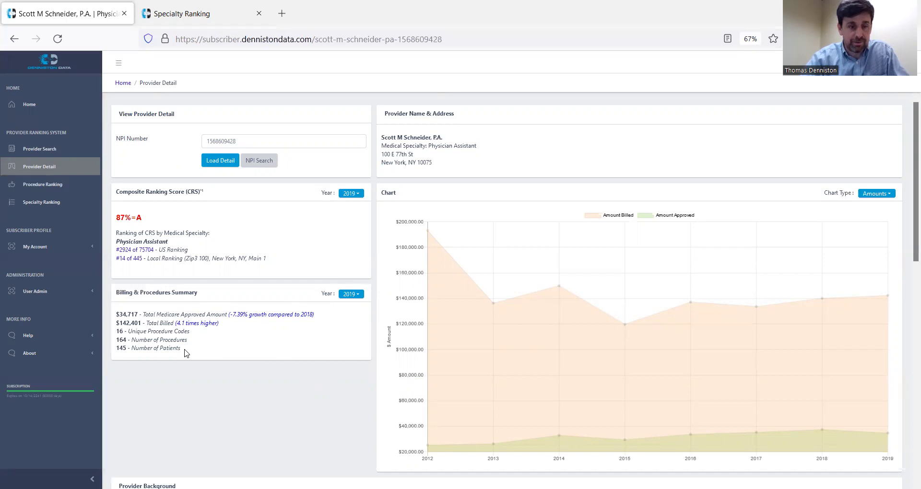
{"action": "left_click_drag", "start_coordinate": [187, 354], "coordinate": [120, 331]}
{"action": "left_click", "coordinate": [271, 347]}
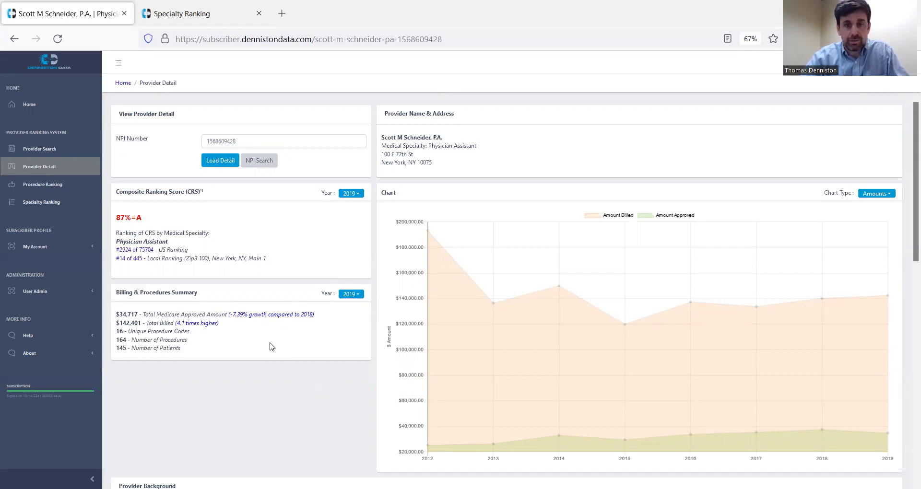
Step: Switch the provider chart type to Patients
{"action": "left_click", "coordinate": [893, 195]}
{"action": "left_click", "coordinate": [874, 225]}
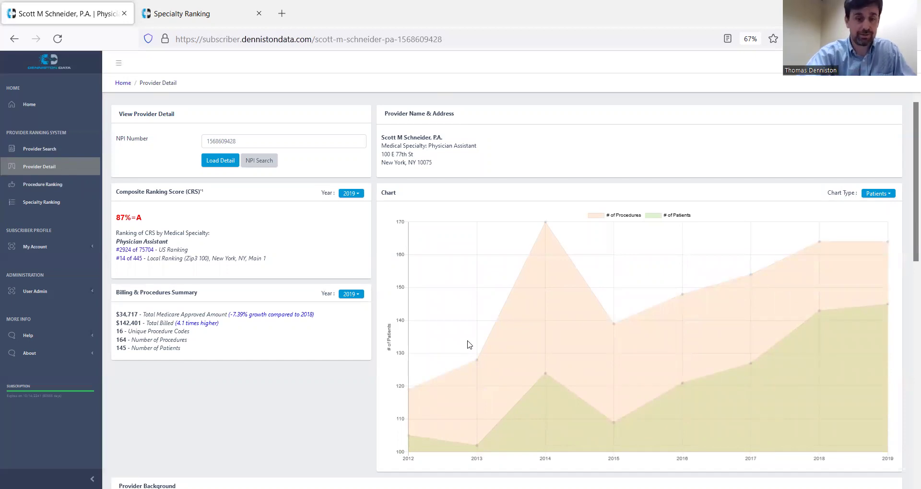
Step: Examine the Provider Background section, highlighting the addresses and telephone numbers and the MIPS score
{"action": "scroll", "coordinate": [469, 344], "scroll_direction": "down", "scroll_amount": 4}
{"action": "scroll", "coordinate": [475, 99], "scroll_direction": "down", "scroll_amount": 4}
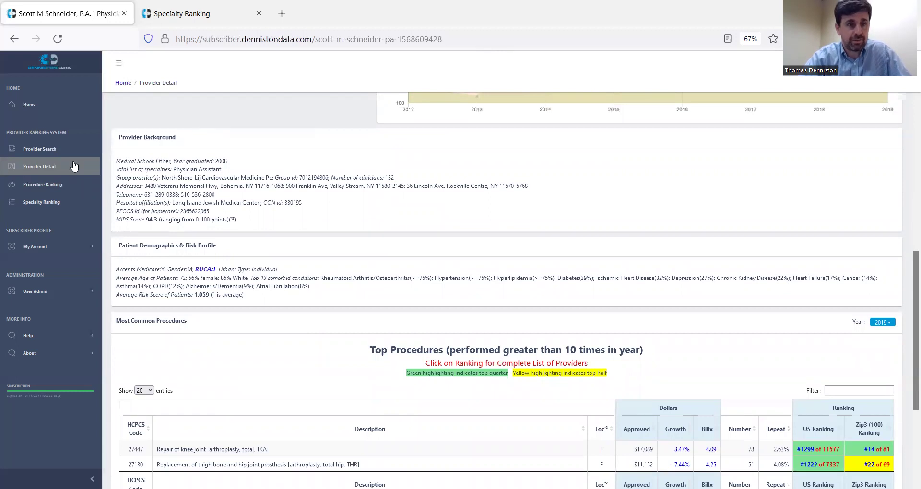
{"action": "left_click_drag", "start_coordinate": [117, 165], "coordinate": [313, 224]}
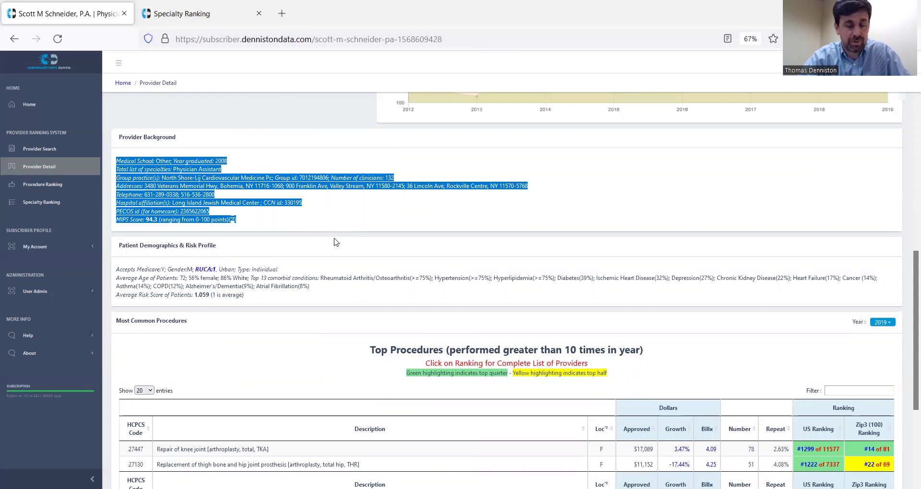
{"action": "left_click", "coordinate": [261, 164]}
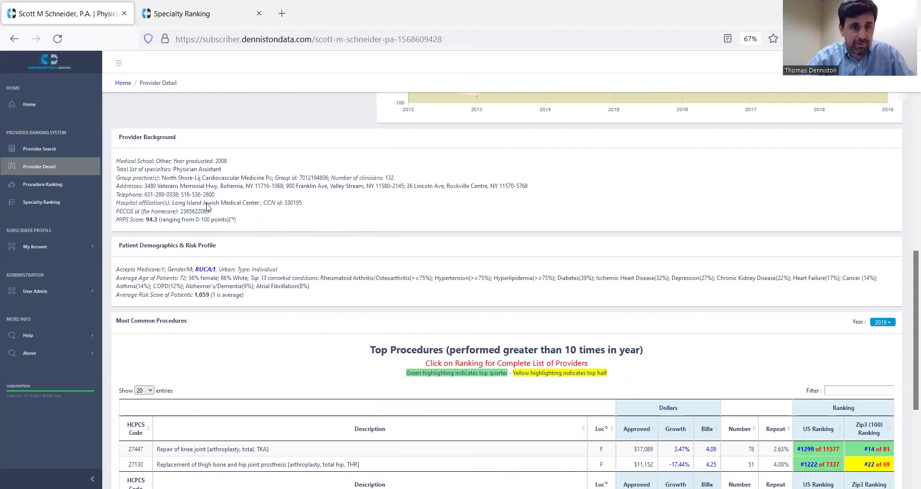
{"action": "left_click_drag", "start_coordinate": [120, 188], "coordinate": [236, 196]}
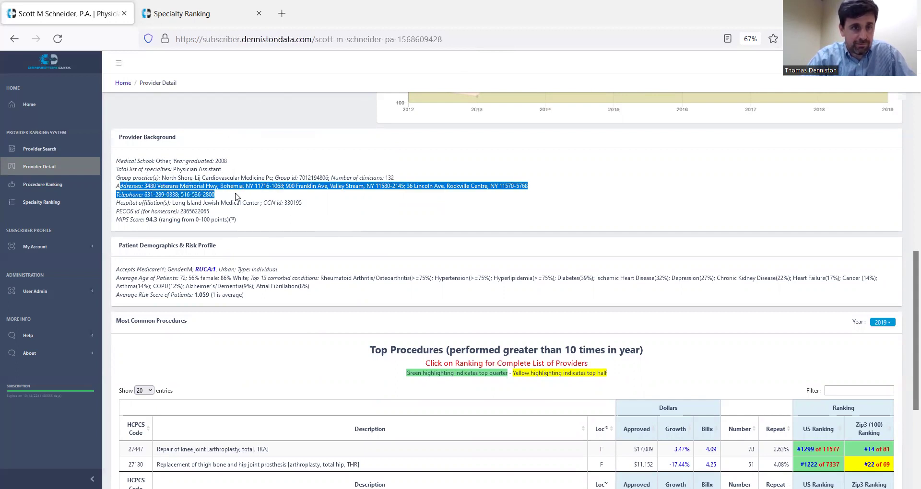
{"action": "left_click", "coordinate": [263, 220]}
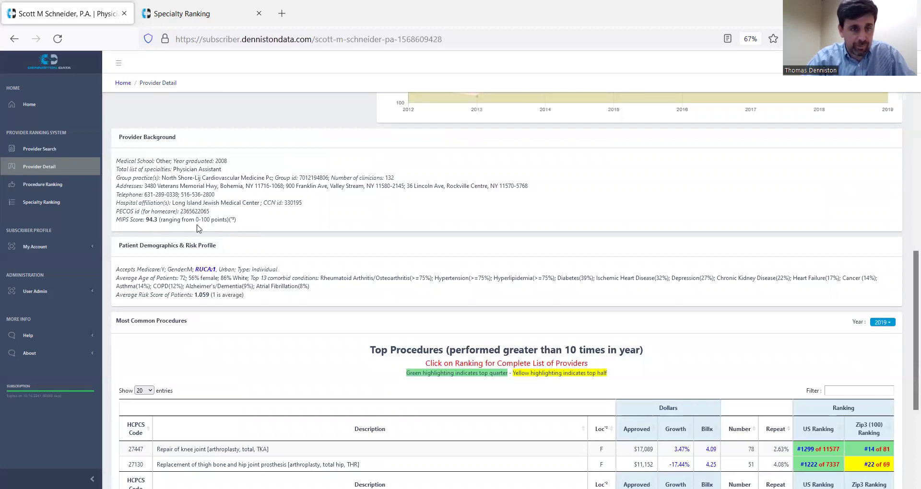
{"action": "left_click_drag", "start_coordinate": [244, 221], "coordinate": [123, 227]}
{"action": "left_click", "coordinate": [293, 240]}
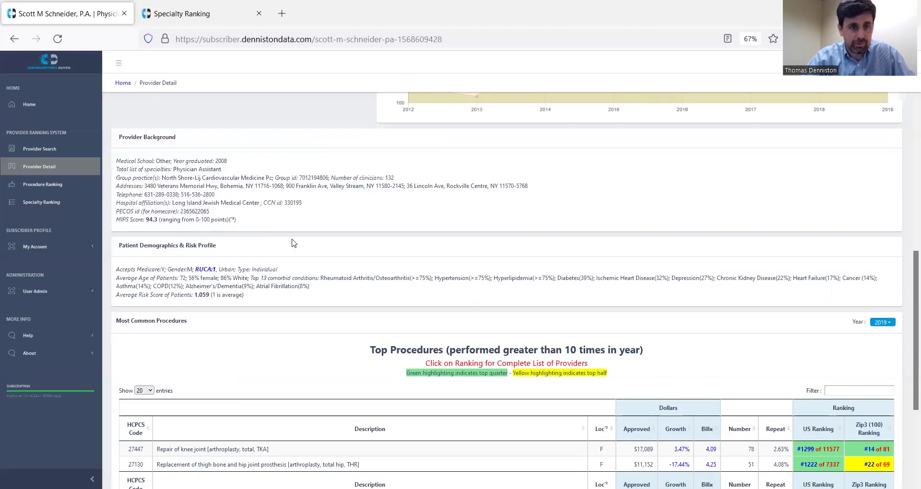
Step: Examine the top comorbid conditions and the patients' average risk score in the Patient Demographics & Risk Profile
{"action": "scroll", "coordinate": [294, 243], "scroll_direction": "down", "scroll_amount": 3}
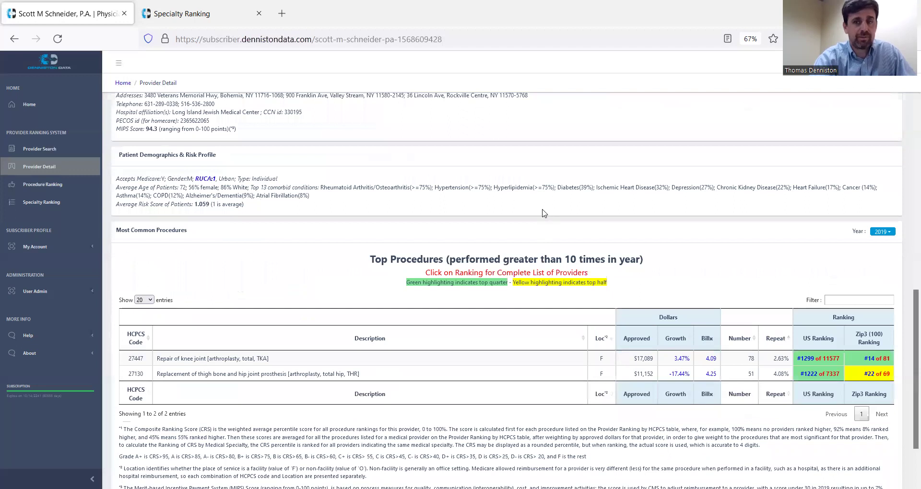
{"action": "scroll", "coordinate": [544, 212], "scroll_direction": "up", "scroll_amount": 1}
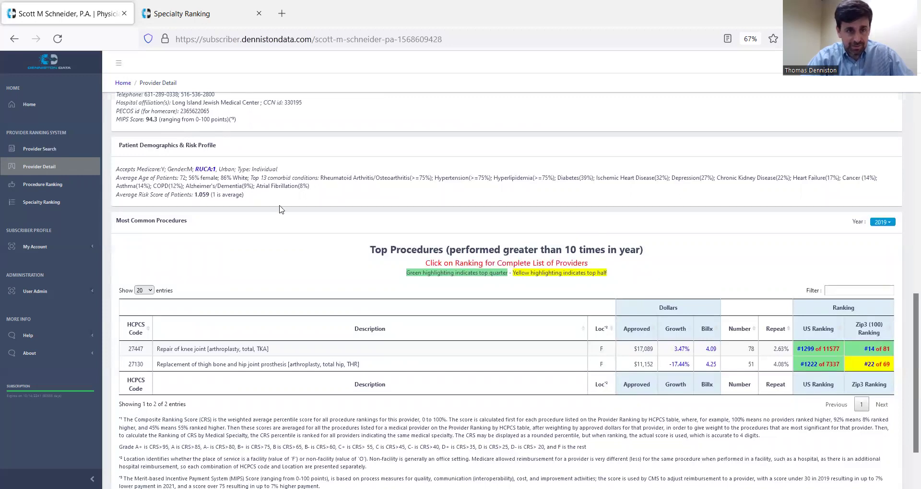
{"action": "double_click", "coordinate": [262, 181]}
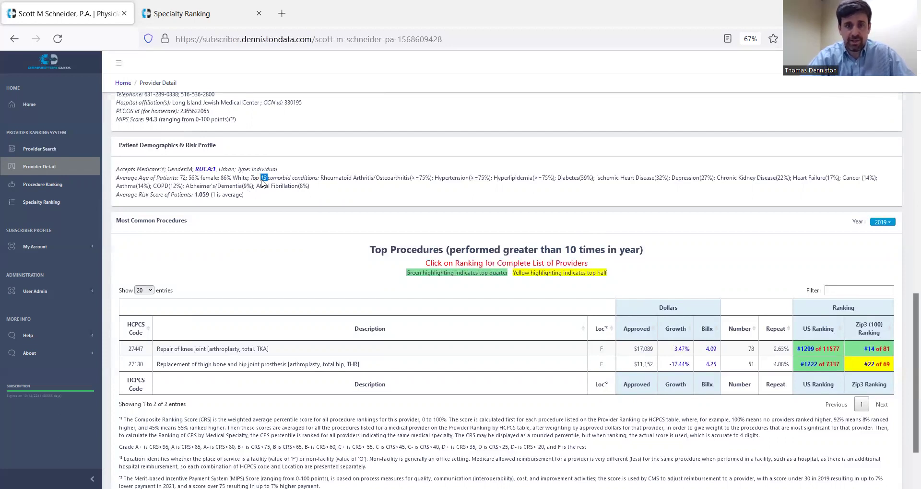
{"action": "key", "text": "shift+Right"}
{"action": "key", "text": "shift+Right"}
{"action": "key", "text": "shift+Right"}
{"action": "key", "text": "shift+Right"}
{"action": "key", "text": "shift+Right"}
{"action": "key", "text": "shift+Right"}
{"action": "key", "text": "shift+Right"}
{"action": "key", "text": "shift+Right"}
{"action": "key", "text": "shift+Right"}
{"action": "key", "text": "shift+Right"}
{"action": "key", "text": "shift+Right"}
{"action": "key", "text": "shift+Right"}
{"action": "key", "text": "shift+Right"}
{"action": "key", "text": "shift+Right"}
{"action": "key", "text": "shift+Right"}
{"action": "key", "text": "shift+Right"}
{"action": "key", "text": "shift+Right"}
{"action": "key", "text": "shift+Right"}
{"action": "key", "text": "shift+Right"}
{"action": "key", "text": "shift+Right"}
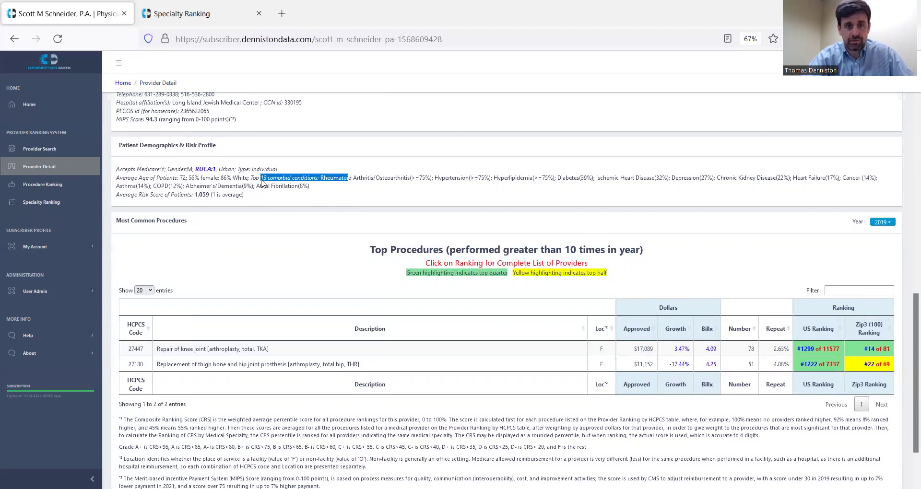
{"action": "left_click", "coordinate": [366, 196]}
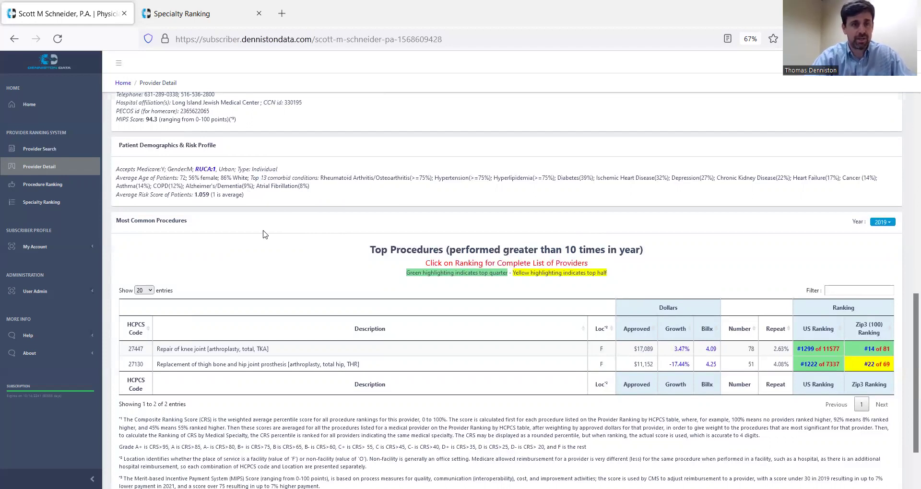
{"action": "left_click_drag", "start_coordinate": [115, 199], "coordinate": [246, 200]}
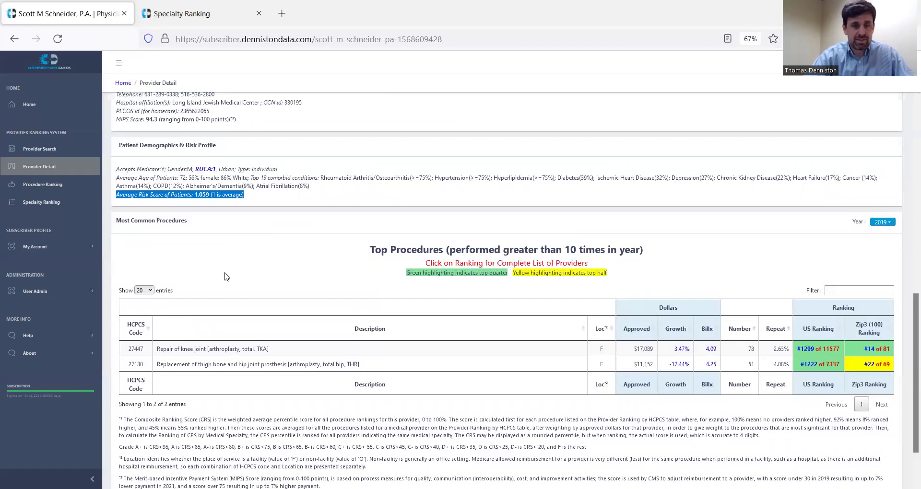
{"action": "left_click", "coordinate": [248, 231]}
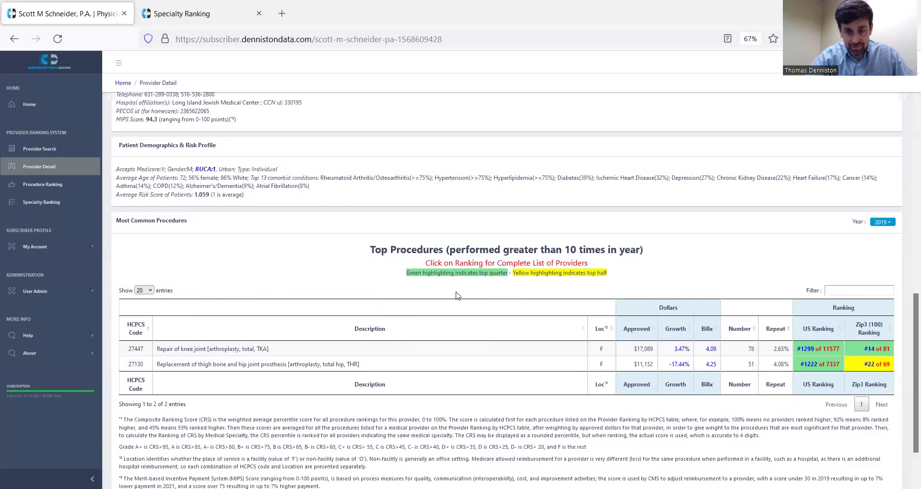
Step: Highlight the footnotes on the Composite Ranking Score, grades and location below the Top Procedures table
{"action": "scroll", "coordinate": [457, 296], "scroll_direction": "down", "scroll_amount": 2}
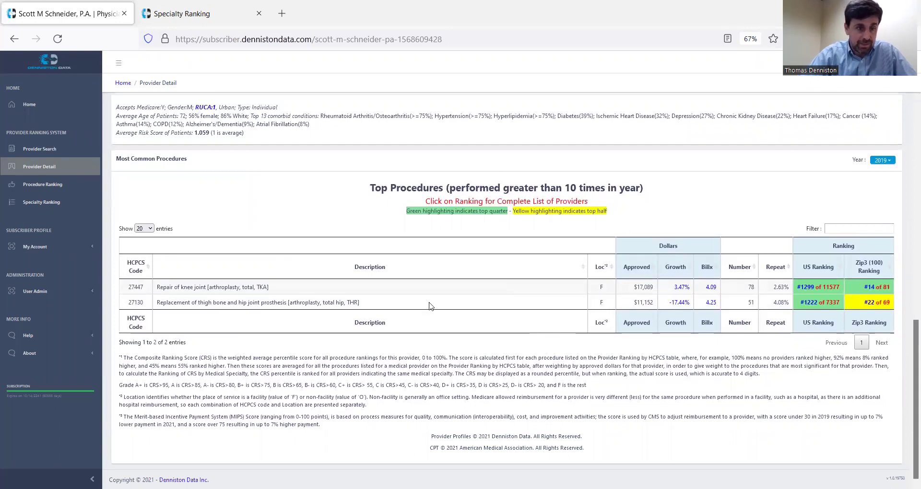
{"action": "left_click_drag", "start_coordinate": [120, 358], "coordinate": [607, 397]}
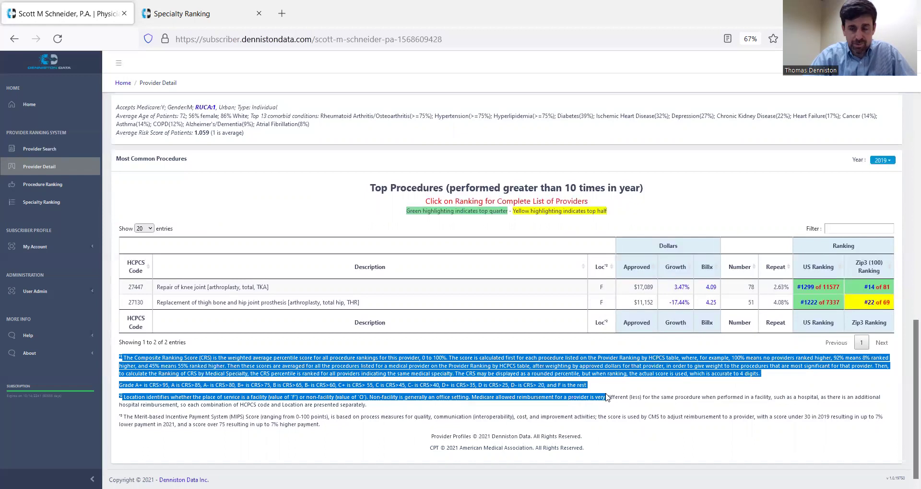
{"action": "left_click", "coordinate": [662, 448]}
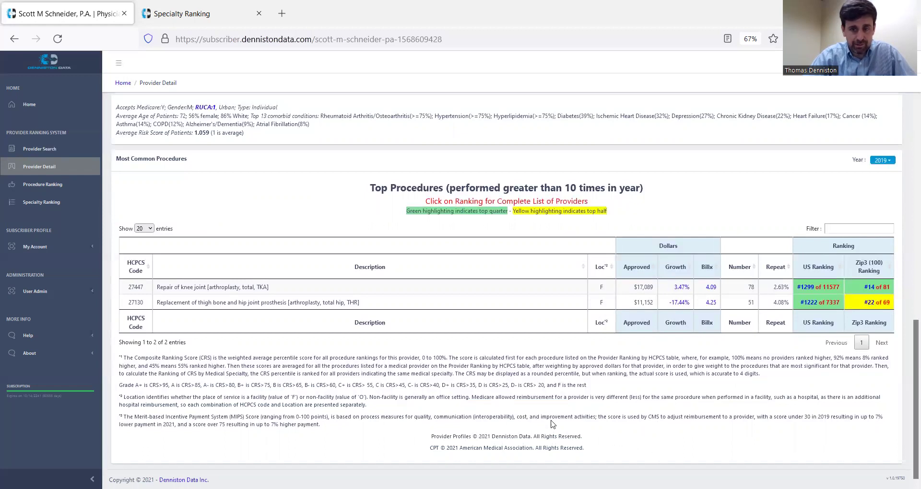